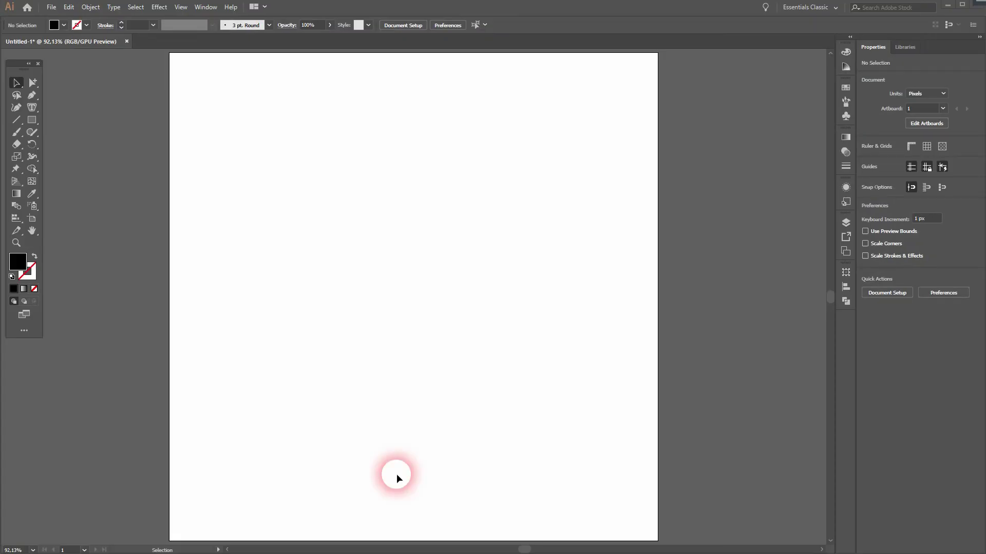
# - Draw a stacked bar graph across the artboard and clear the default 1,00 from its data sheet
pyautogui.moveTo(16, 218); pyautogui.dragTo(110, 258)
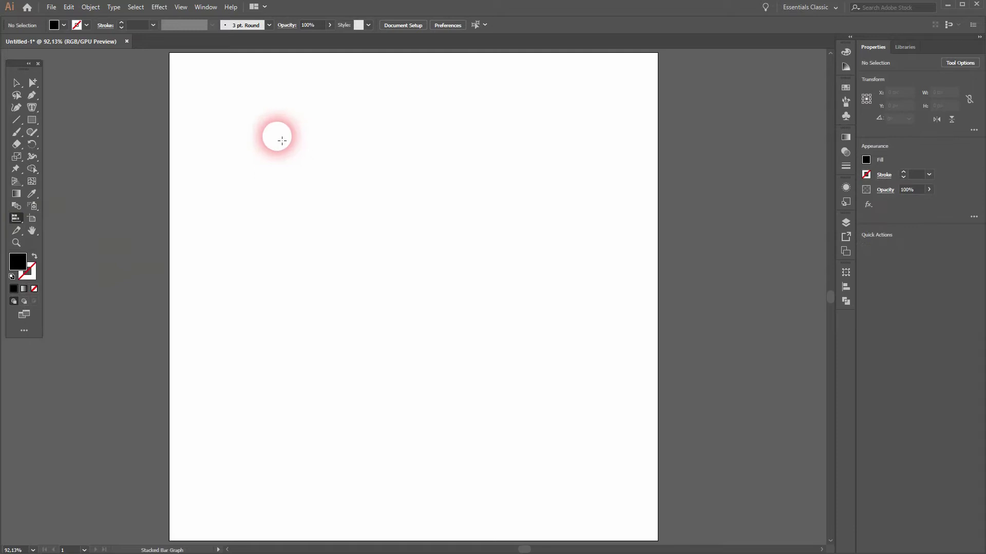
pyautogui.moveTo(236, 120); pyautogui.dragTo(571, 375)
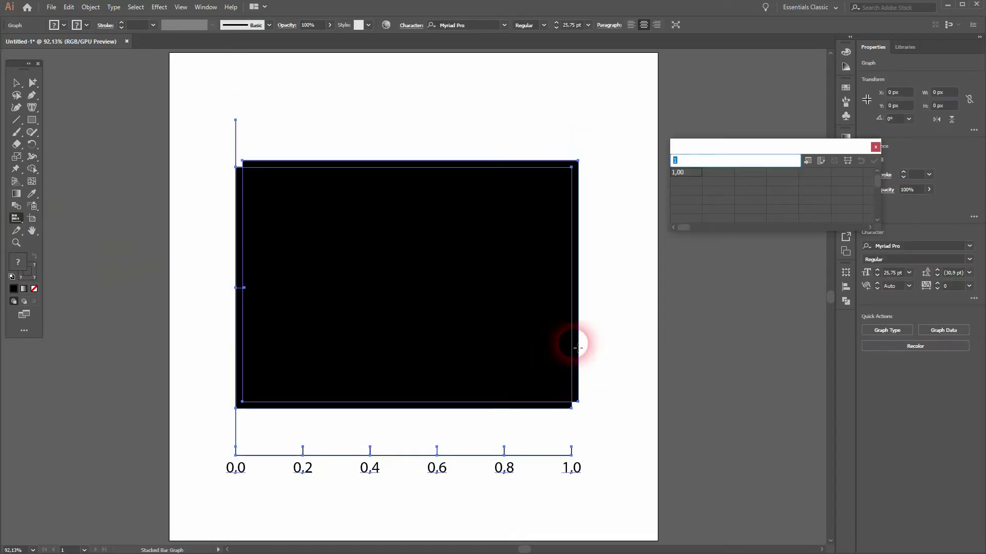
pyautogui.click(681, 164)
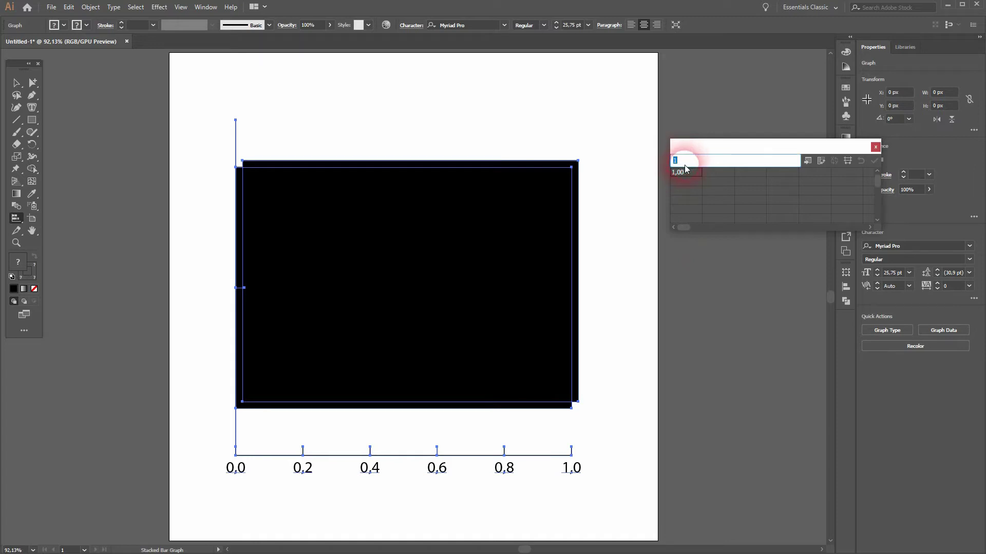
pyautogui.click(680, 167)
# - Enter column headers YouTube, Twitter, Instagram and Facebook across the first row
pyautogui.press('BackSpace')
pyautogui.click(710, 172)
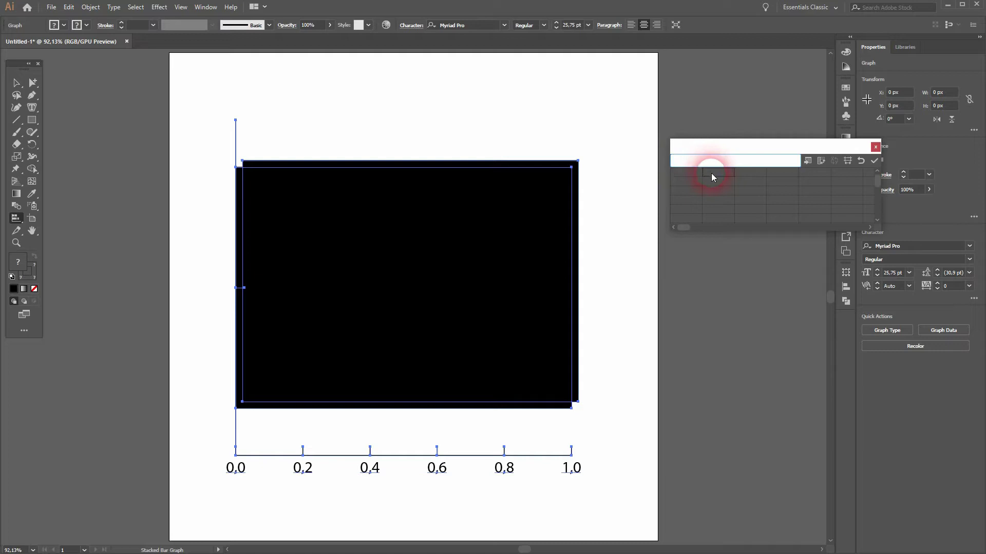
pyautogui.write('YouTube')
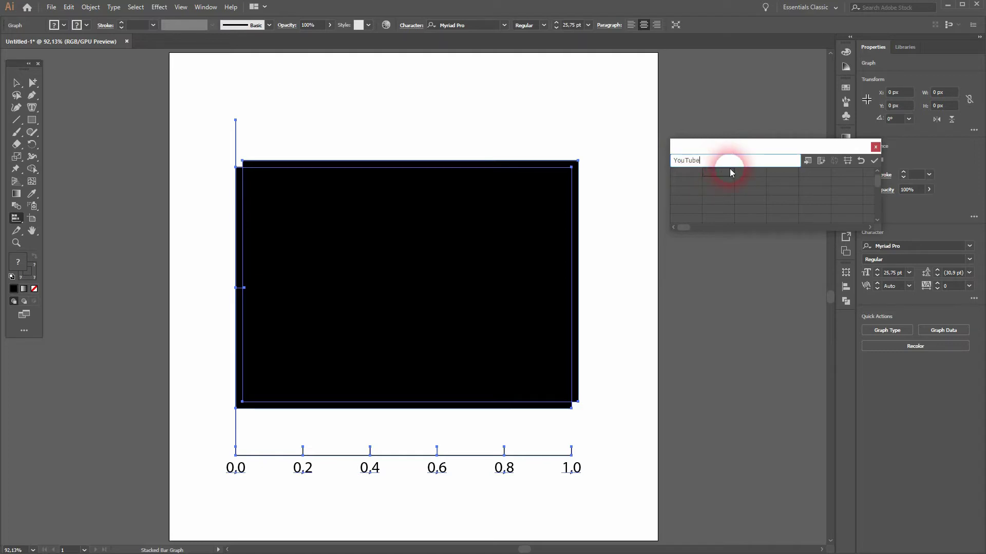
pyautogui.press('Tab')
pyautogui.write('Twitter')
pyautogui.press('Tab')
pyautogui.write('Instagram')
pyautogui.press('Tab')
pyautogui.write('Faceb')
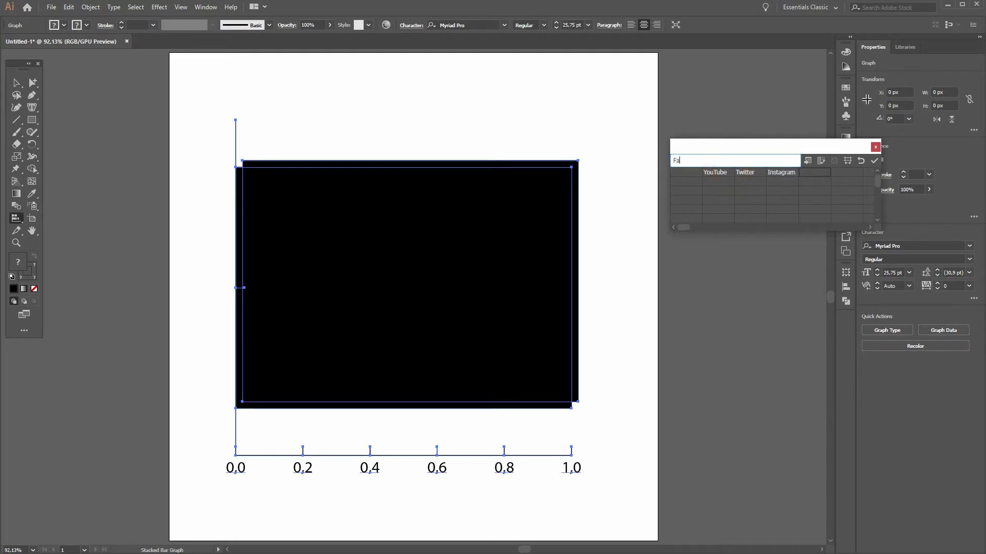
pyautogui.press('Tab')
# - Enter row labels Views, Subscriber, Engagement, Likes and Dislikes down the first column
pyautogui.click(685, 181)
pyautogui.write('Views')
pyautogui.press('Return')
pyautogui.write('Subscriber')
pyautogui.press('Return')
pyautogui.write('Engagem')
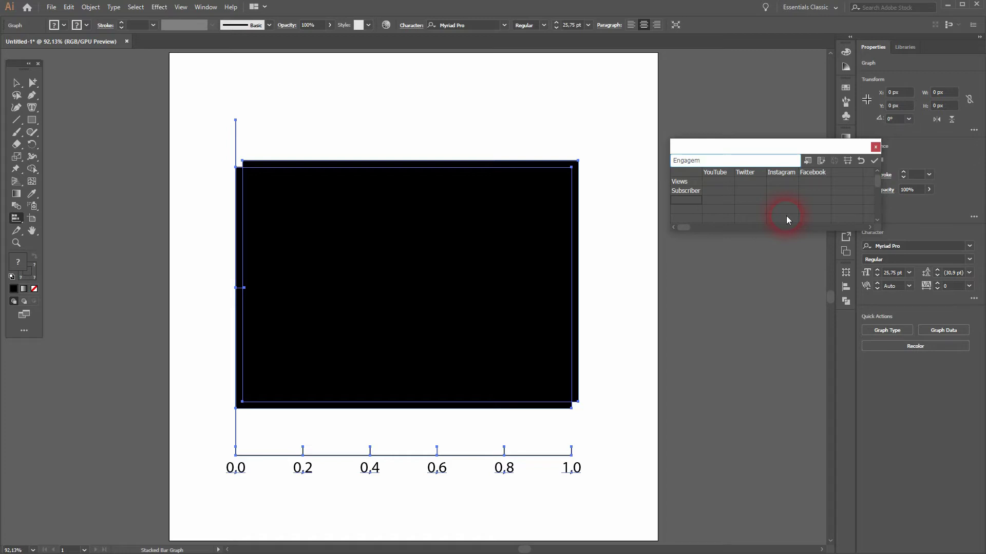
pyautogui.write('ent')
pyautogui.press('Return')
pyautogui.write('Likes')
pyautogui.press('Return')
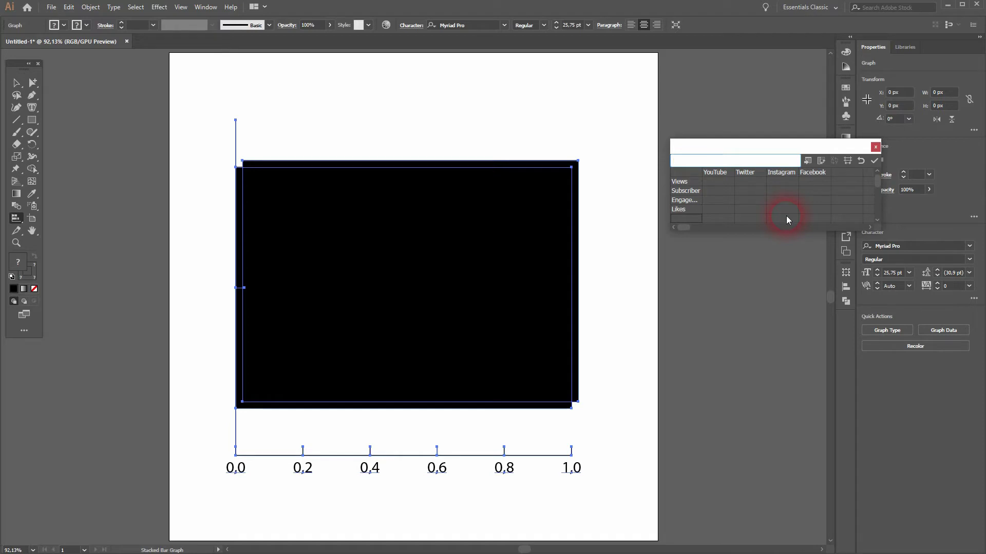
pyautogui.write('Dislikes')
pyautogui.press('Return')
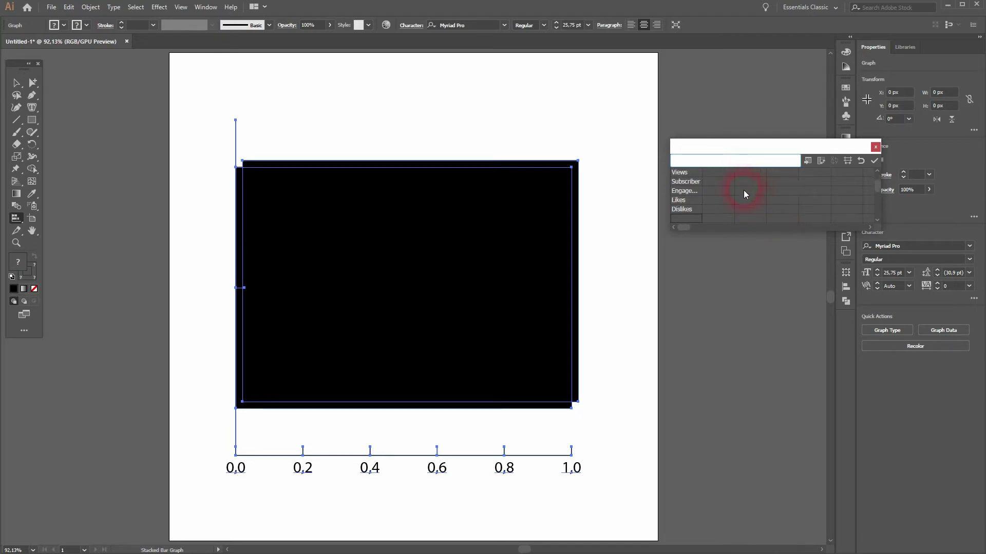
pyautogui.click(686, 182)
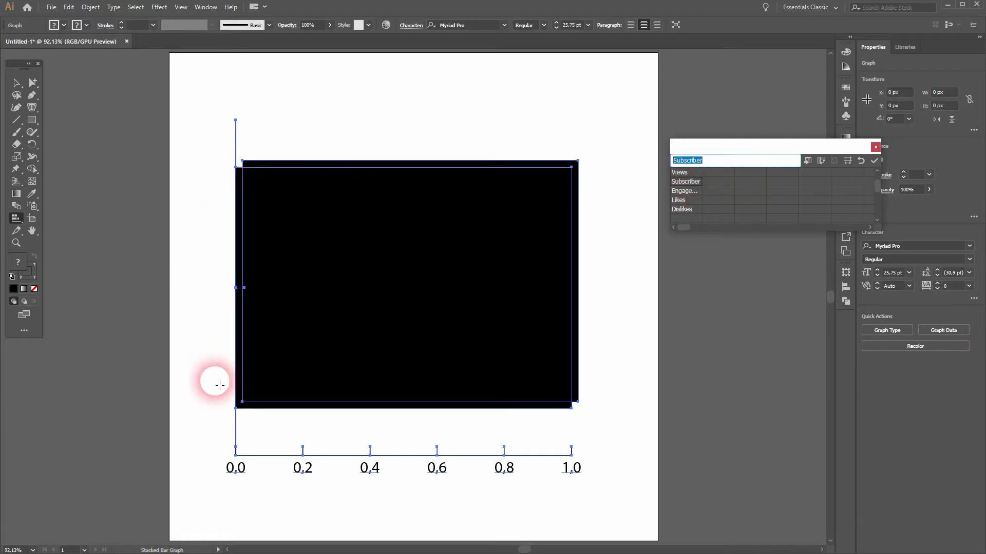
pyautogui.scroll(1, 707, 178)
# - Fill the Views row with 1, 2, 3 and 4
pyautogui.click(715, 171)
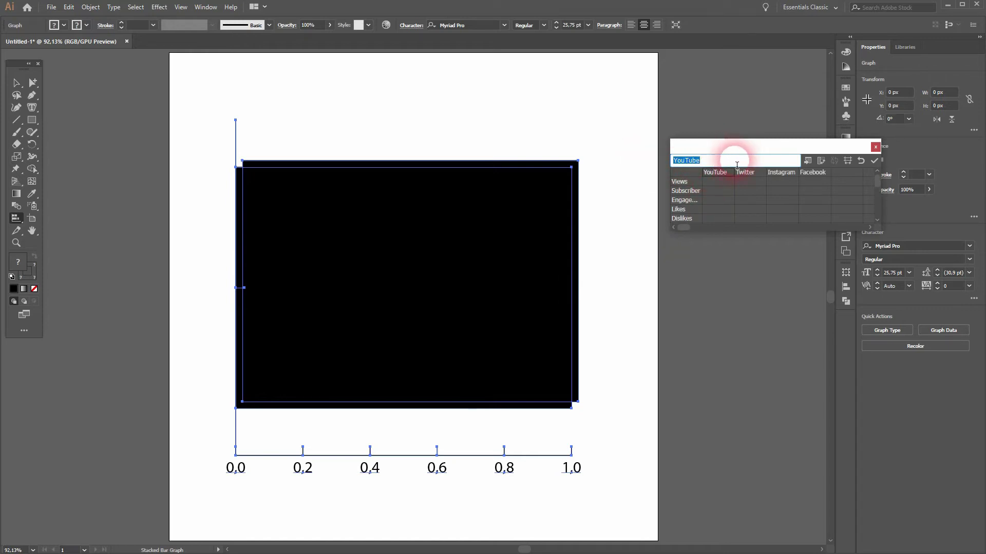
pyautogui.click(719, 181)
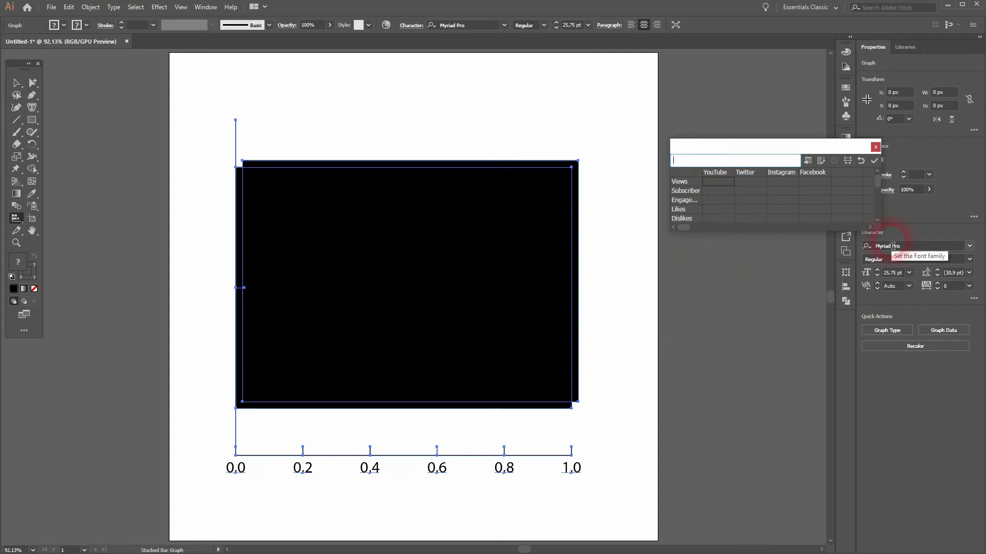
pyautogui.write('1')
pyautogui.press('Tab')
pyautogui.write('2')
pyautogui.press('Tab')
pyautogui.write('3')
pyautogui.press('Tab')
pyautogui.click(720, 193)
# - Fill the Subscriber row with 5, 4, 3 and 2
pyautogui.write('5')
pyautogui.press('Tab')
pyautogui.write('4')
pyautogui.press('Tab')
pyautogui.write('3')
pyautogui.press('Tab')
pyautogui.write('2')
pyautogui.click(709, 200)
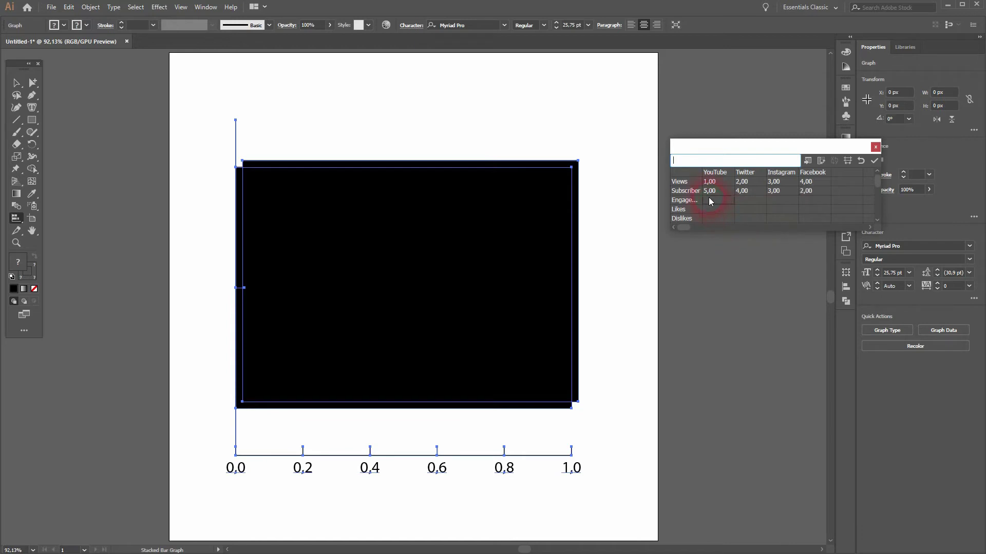
# - Fill the Engagement row with 4, 5, 4 and 1
pyautogui.write('4')
pyautogui.press('Tab')
pyautogui.write('5')
pyautogui.press('Tab')
pyautogui.write('4')
pyautogui.press('Tab')
pyautogui.write('1')
pyautogui.click(720, 211)
# - Fill the Likes row with 2, 2, 2 and 3
pyautogui.write('2')
pyautogui.press('Tab')
pyautogui.write('2')
pyautogui.press('Tab')
pyautogui.write('2')
pyautogui.press('Tab')
pyautogui.write('3')
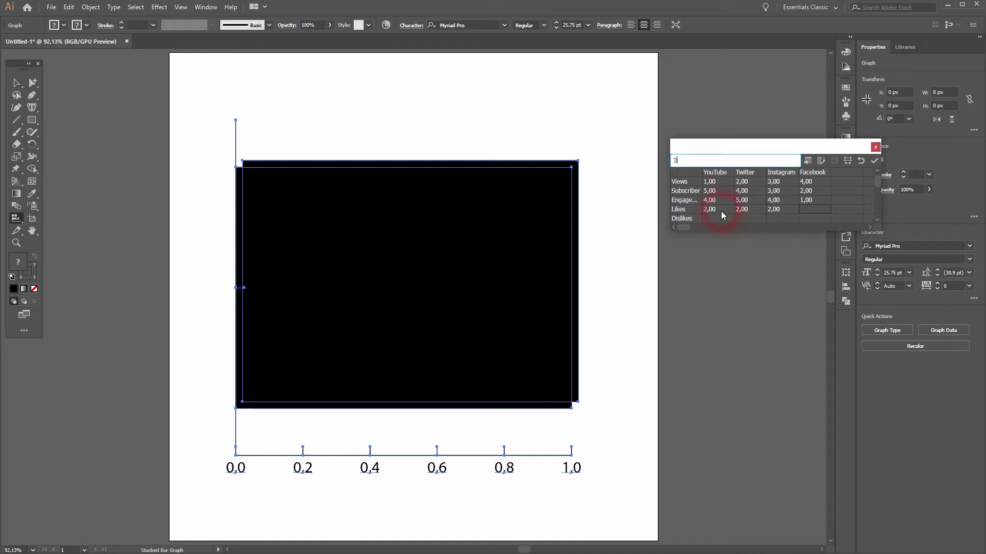
pyautogui.click(717, 221)
# - Fill the Dislikes row with 3, 3, 1 and 2, then apply the data
pyautogui.write('3')
pyautogui.press('Tab')
pyautogui.write('3')
pyautogui.press('Tab')
pyautogui.write('1')
pyautogui.press('Tab')
pyautogui.write('2')
pyautogui.click(875, 161)
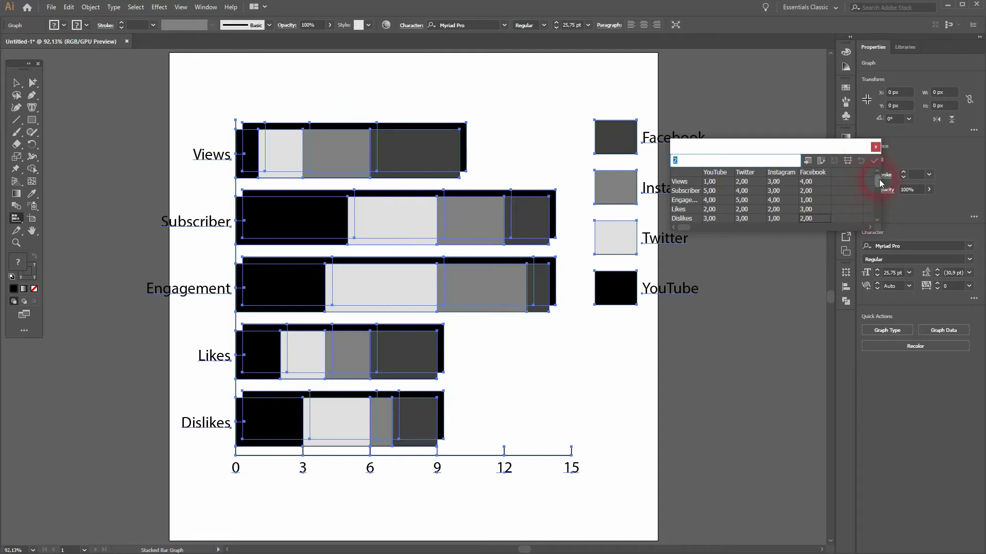
# - Close the Graph Data window and return to the Selection Tool
pyautogui.moveTo(880, 186); pyautogui.dragTo(867, 199)
pyautogui.click(875, 147)
pyautogui.click(16, 82)
# - Toggle Add Drop Shadow in the graph's Type options and select the Group Selection Tool
pyautogui.rightClick(450, 194)
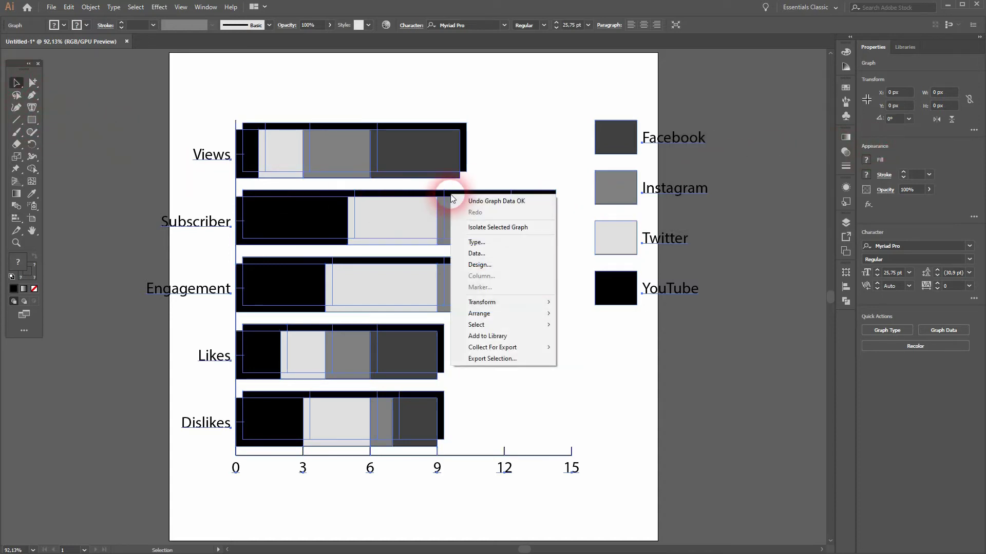
pyautogui.click(519, 242)
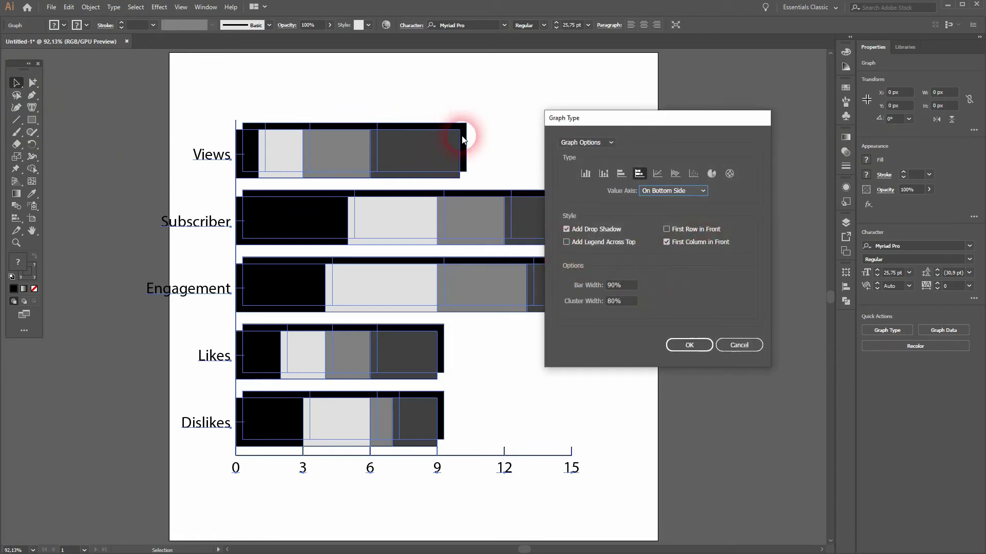
pyautogui.click(566, 230)
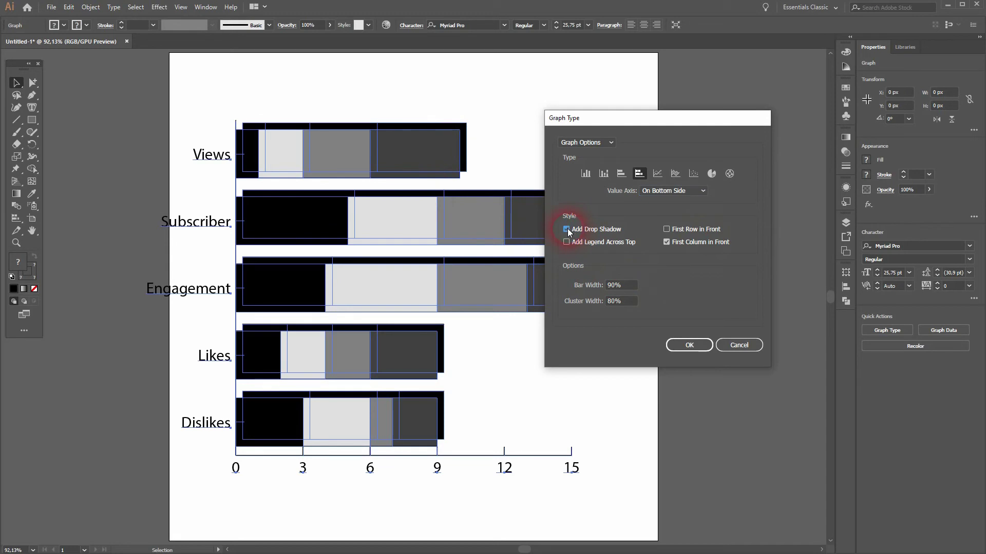
pyautogui.click(687, 345)
pyautogui.moveTo(33, 83); pyautogui.dragTo(80, 97)
pyautogui.click(618, 142)
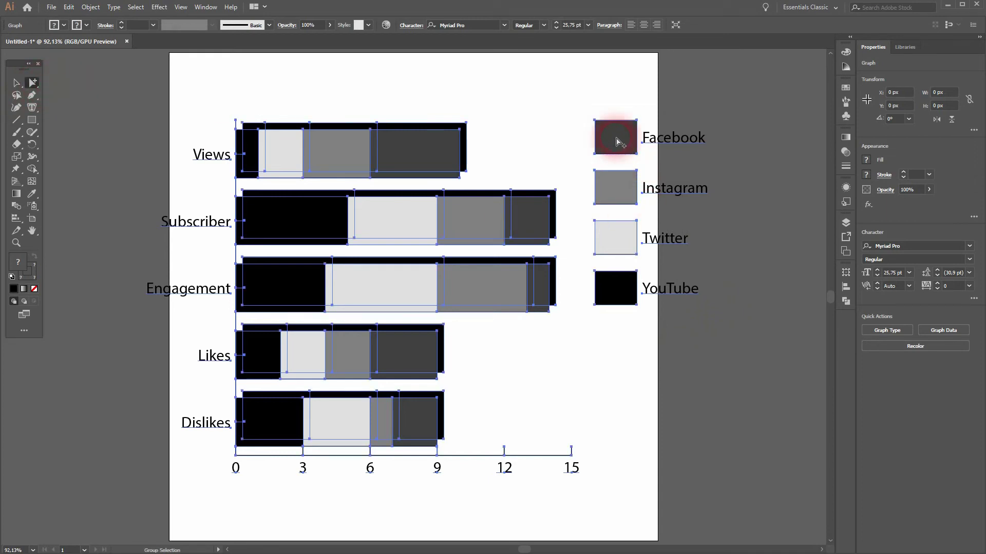
# - Color the Facebook series and legend swatch crimson red
pyautogui.click(545, 88)
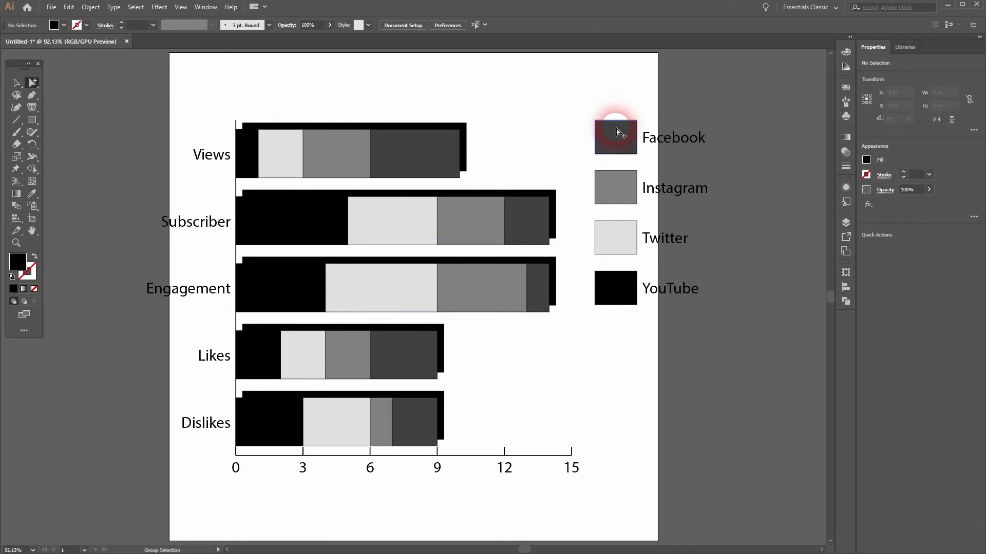
pyautogui.doubleClick(618, 133)
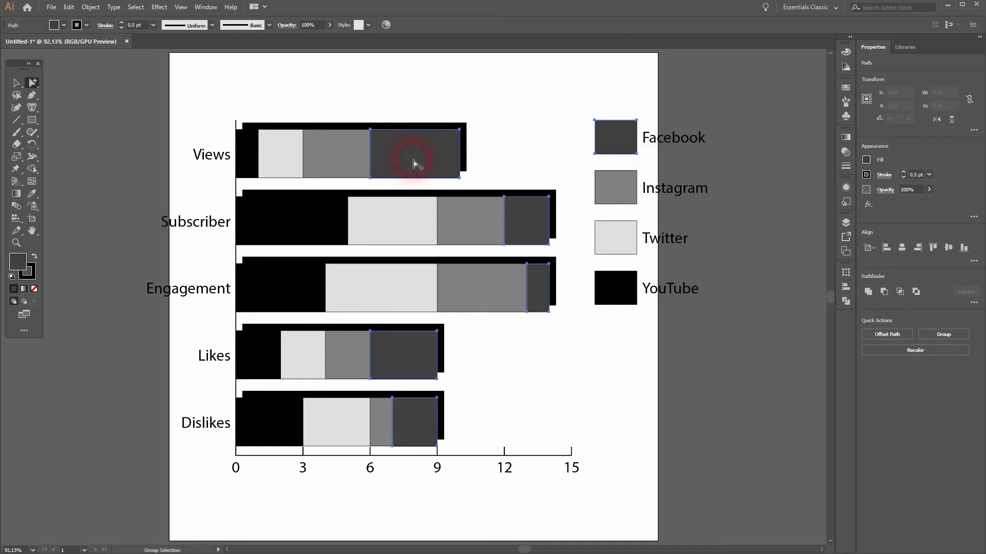
pyautogui.click(65, 25)
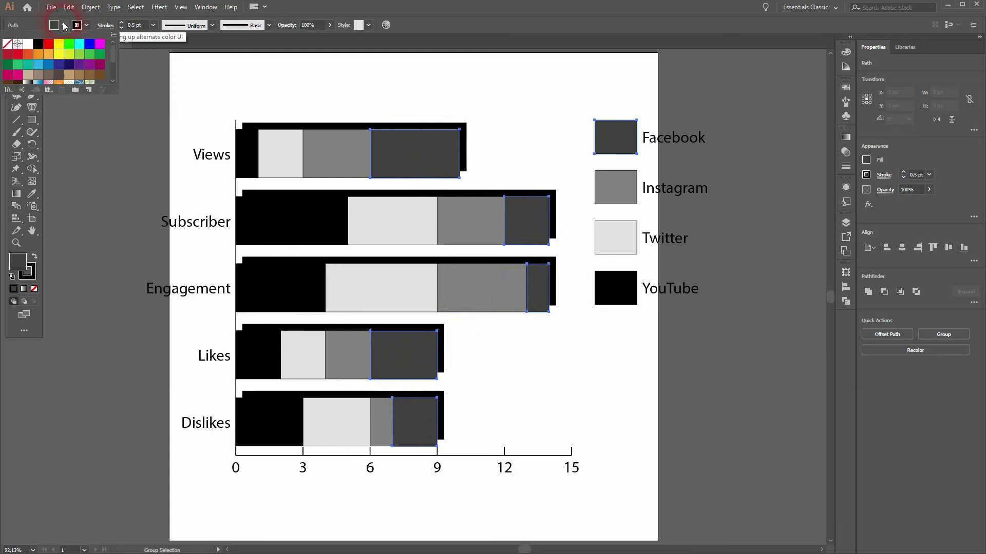
pyautogui.click(8, 54)
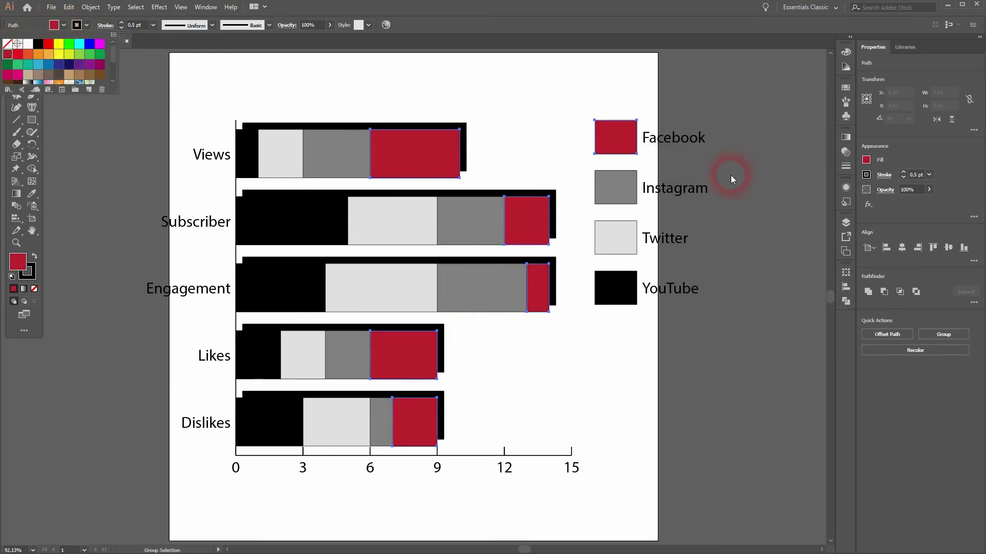
# - Color the Instagram series and legend swatch orange
pyautogui.click(611, 192)
pyautogui.click(611, 191)
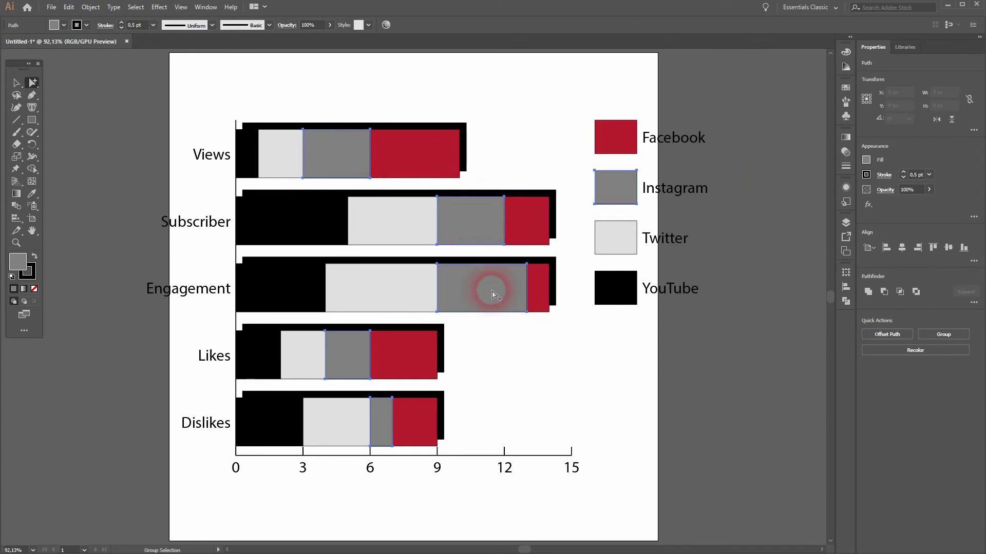
pyautogui.click(64, 25)
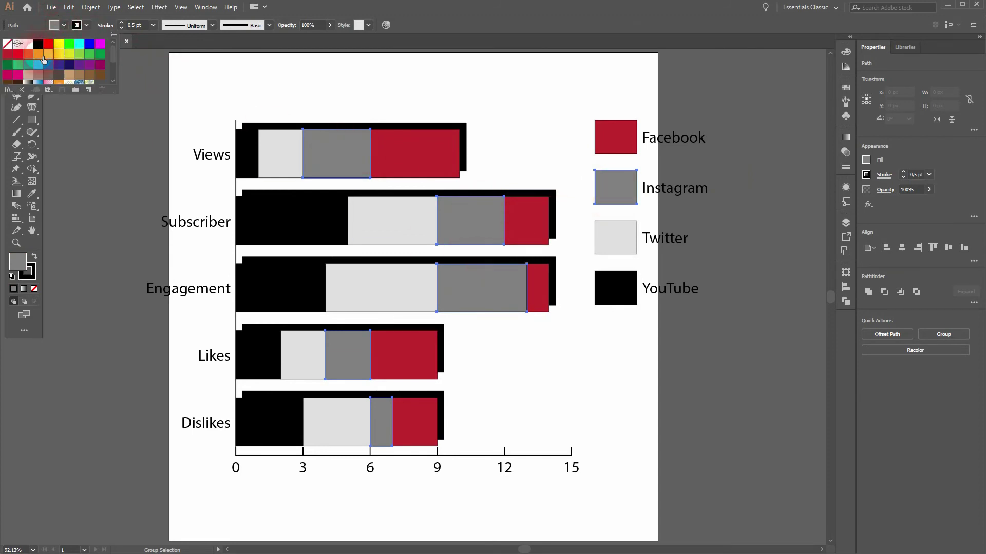
pyautogui.click(38, 54)
# - Color the Twitter series and legend swatch yellow
pyautogui.click(611, 252)
pyautogui.click(611, 252)
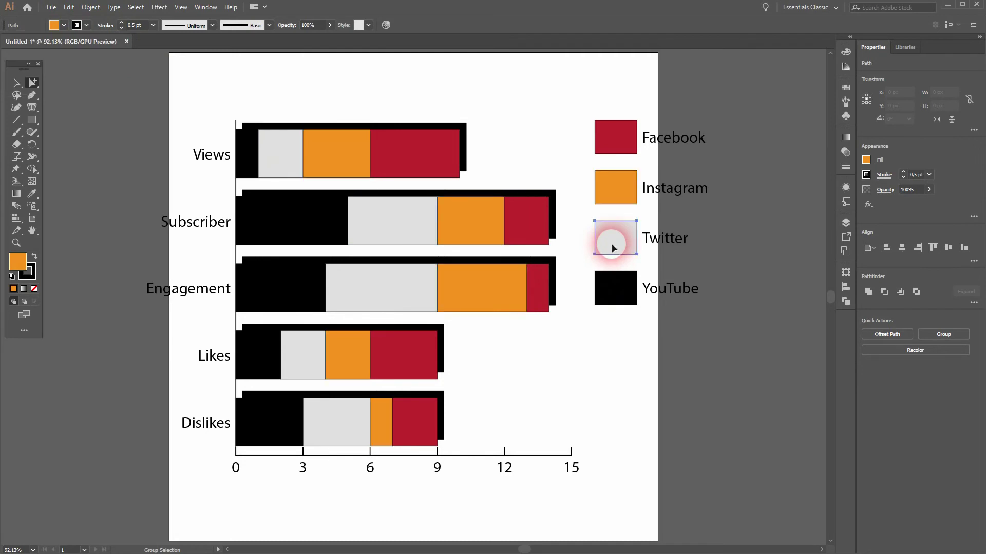
pyautogui.click(64, 26)
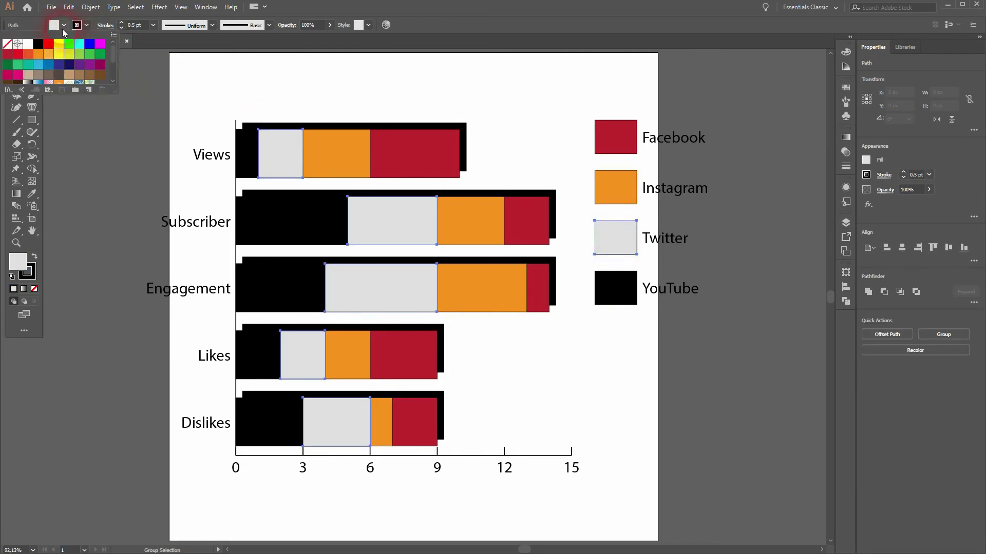
pyautogui.click(68, 54)
pyautogui.click(59, 54)
pyautogui.click(608, 304)
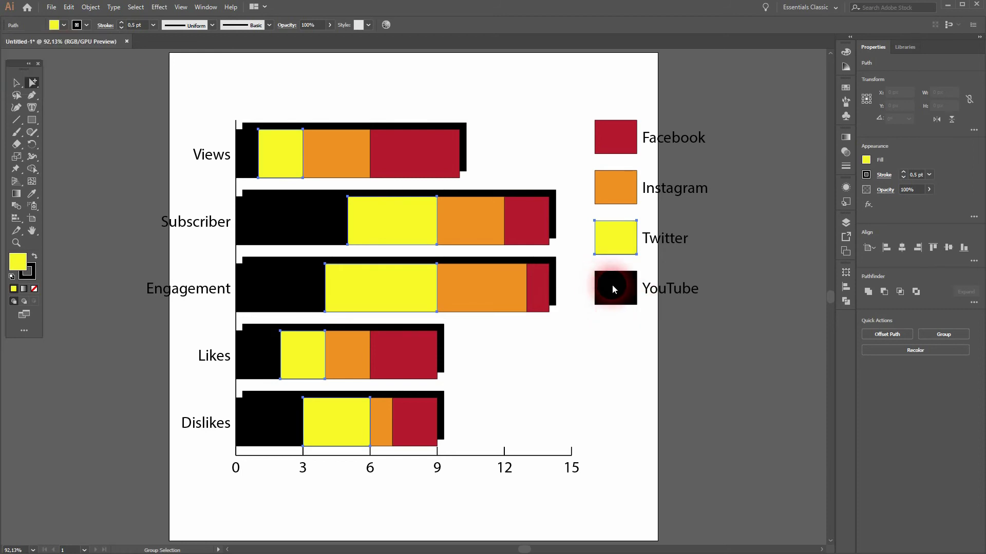
# - Color the YouTube series and legend swatch green, then deselect
pyautogui.click(612, 286)
pyautogui.click(614, 289)
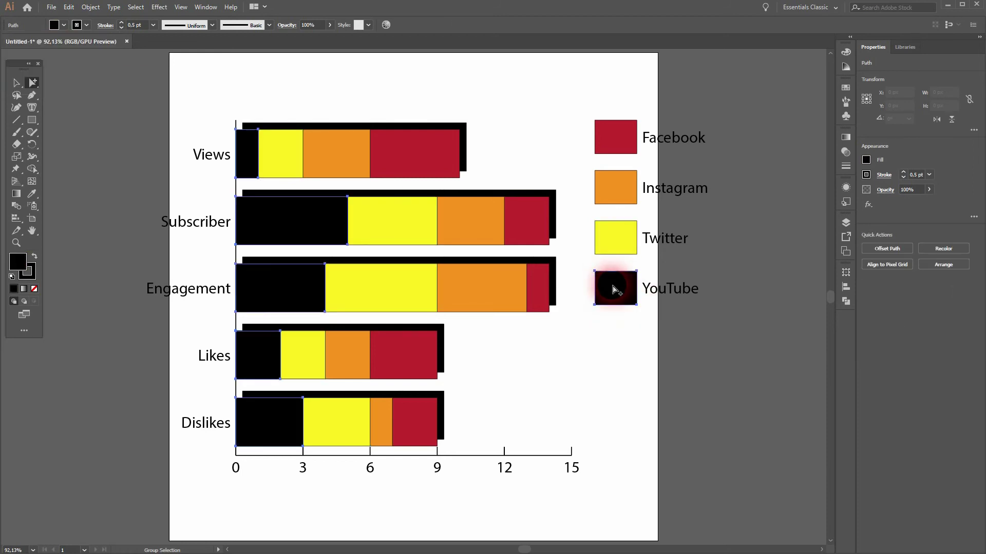
pyautogui.click(63, 25)
pyautogui.click(99, 54)
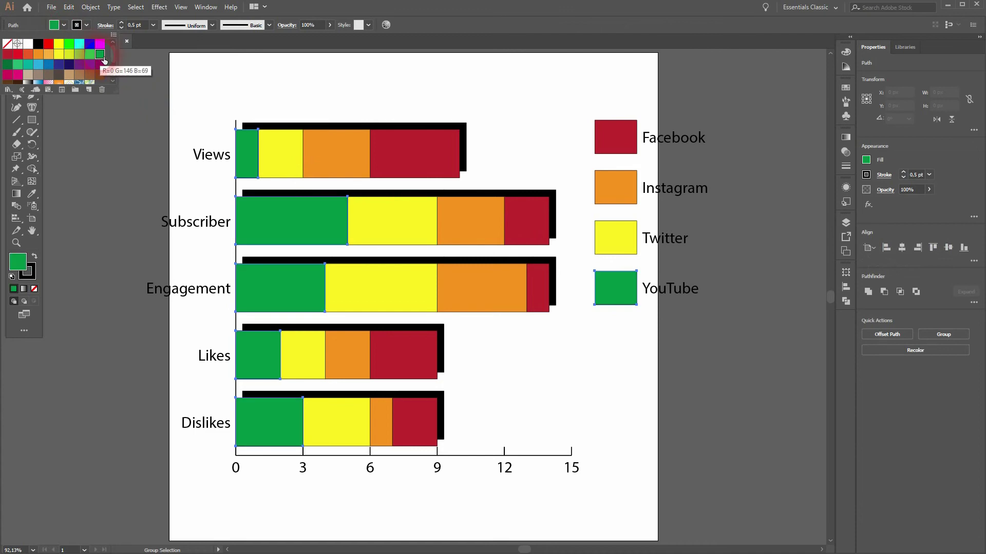
pyautogui.click(94, 160)
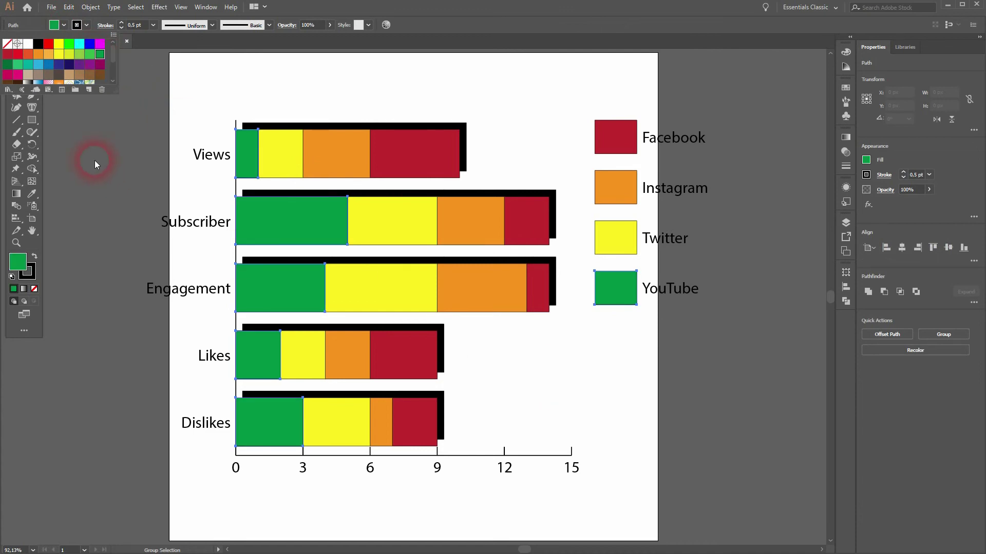
pyautogui.click(19, 82)
pyautogui.click(168, 88)
pyautogui.moveTo(168, 89); pyautogui.dragTo(786, 468)
pyautogui.click(86, 25)
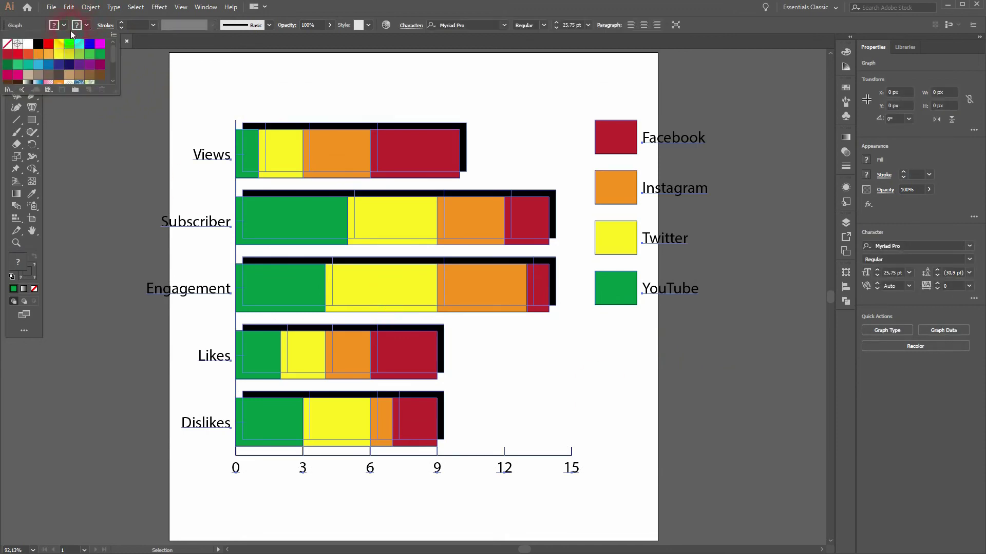
pyautogui.click(14, 44)
pyautogui.click(142, 170)
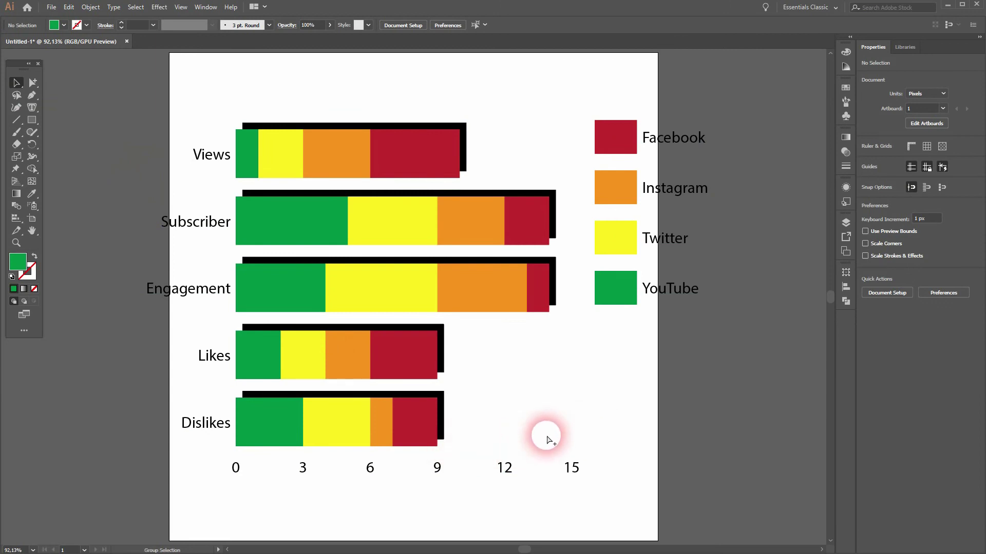
pyautogui.hotkey('ctrl', 'a')
pyautogui.click(638, 464)
pyautogui.moveTo(516, 433); pyautogui.dragTo(249, 93)
pyautogui.click(87, 25)
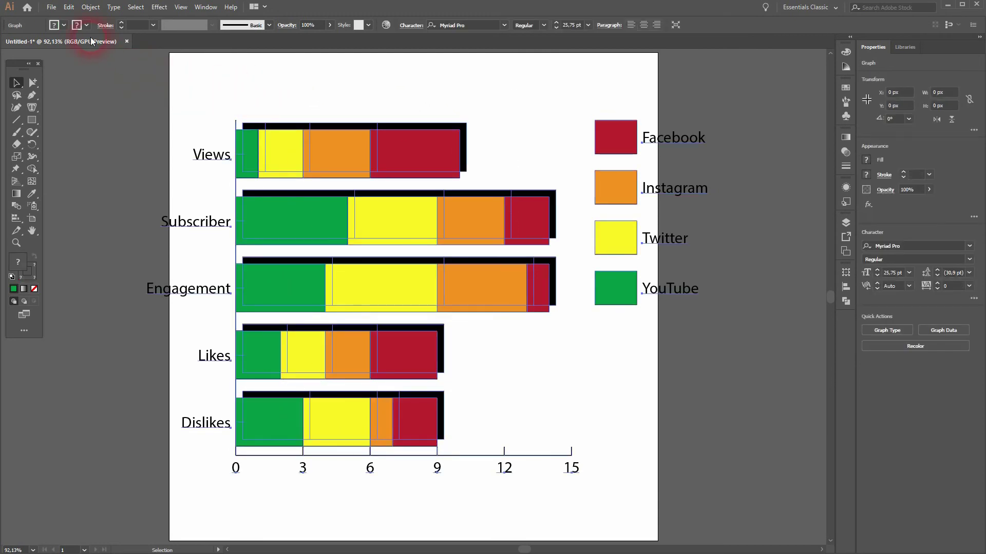
pyautogui.click(7, 43)
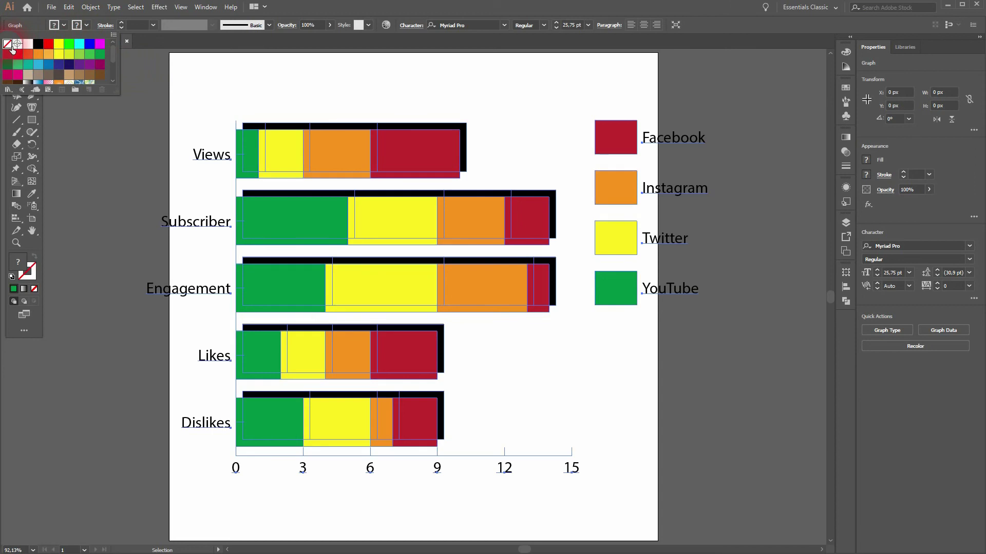
pyautogui.click(616, 411)
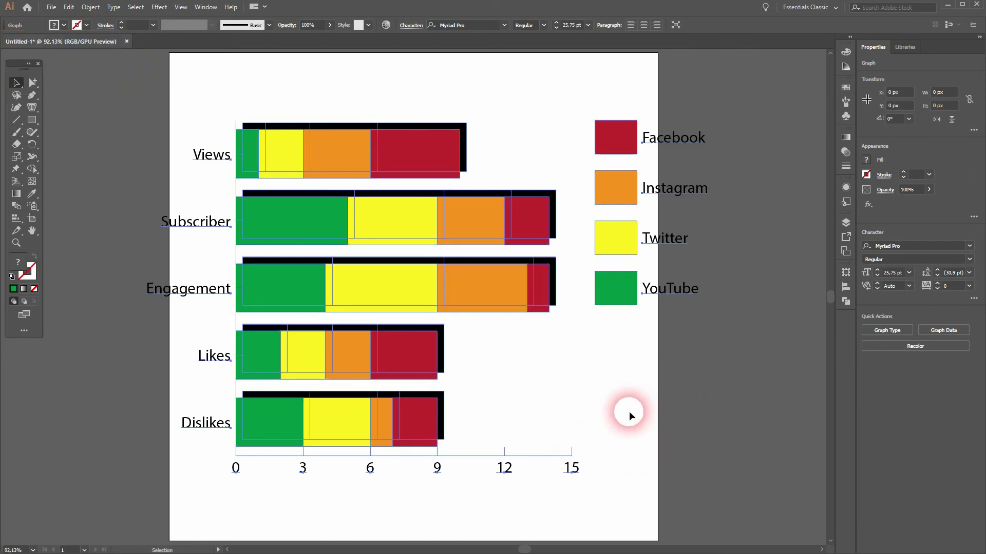
pyautogui.click(636, 410)
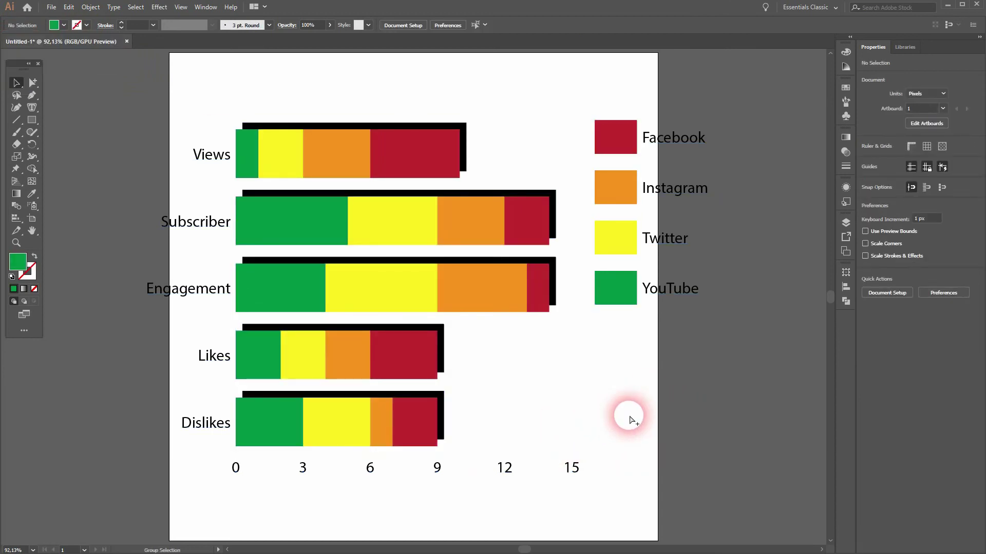
pyautogui.hotkey('ctrl', 'z')
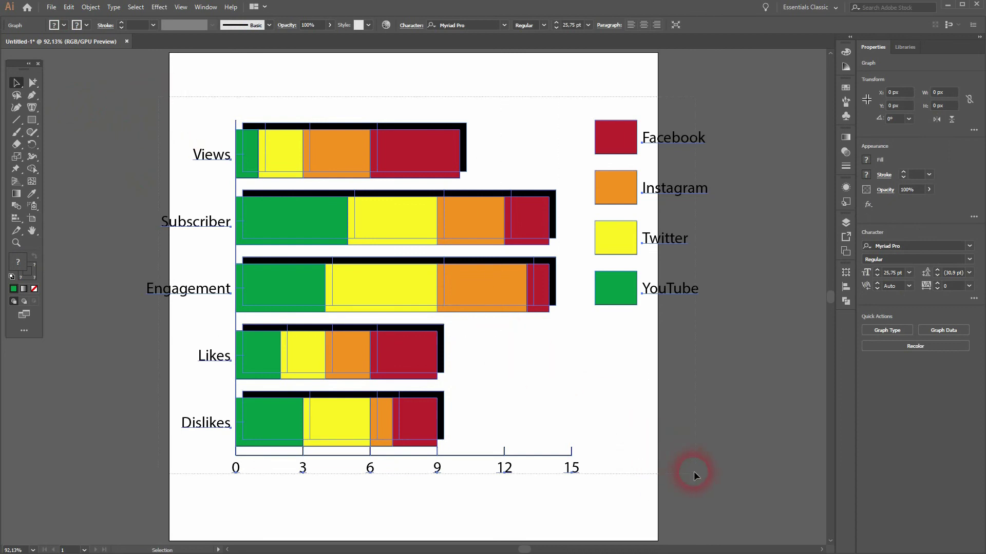
# - Ungroup the graph repeatedly, accepting the graph warning, to free its nested shapes
pyautogui.click(89, 7)
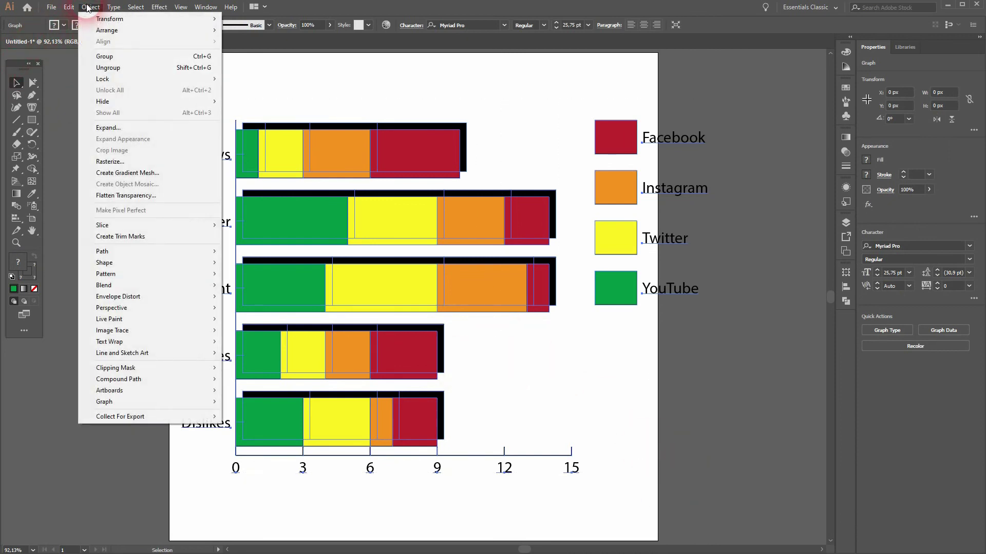
pyautogui.click(134, 73)
pyautogui.click(532, 297)
pyautogui.click(91, 7)
pyautogui.click(118, 66)
pyautogui.click(91, 7)
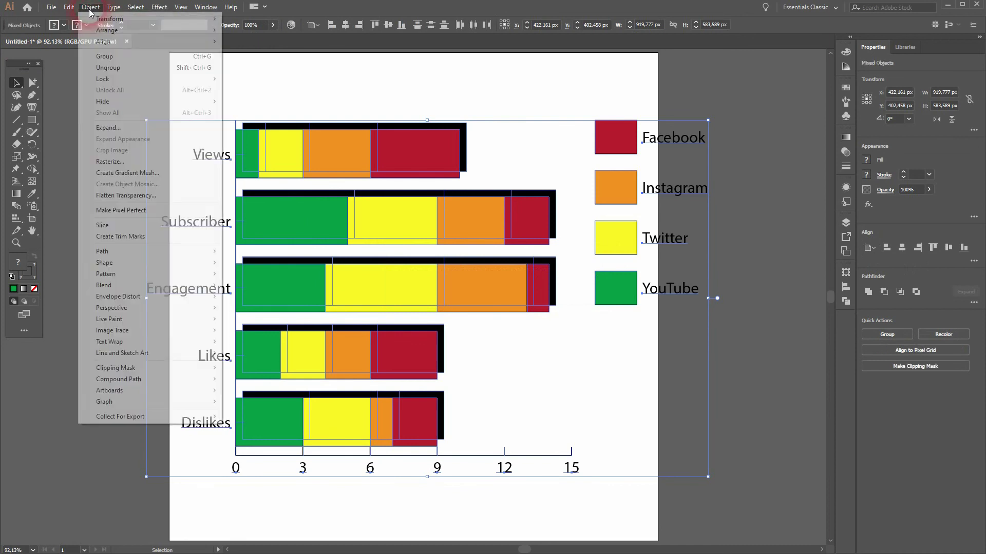
pyautogui.click(112, 67)
pyautogui.click(91, 7)
pyautogui.click(113, 68)
pyautogui.click(90, 8)
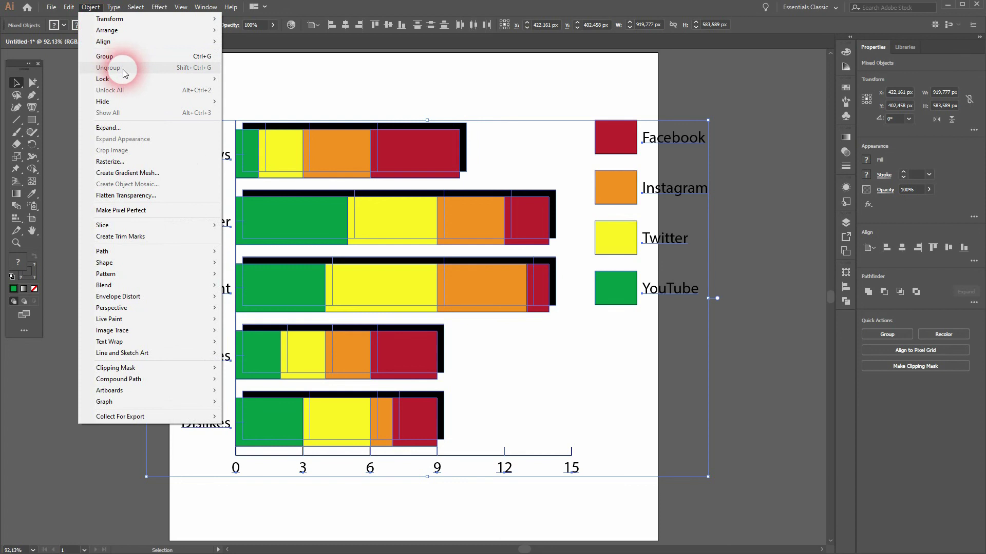
pyautogui.click(304, 85)
# - Marquee-select all the bars and set their stroke to None
pyautogui.moveTo(248, 97); pyautogui.dragTo(553, 427)
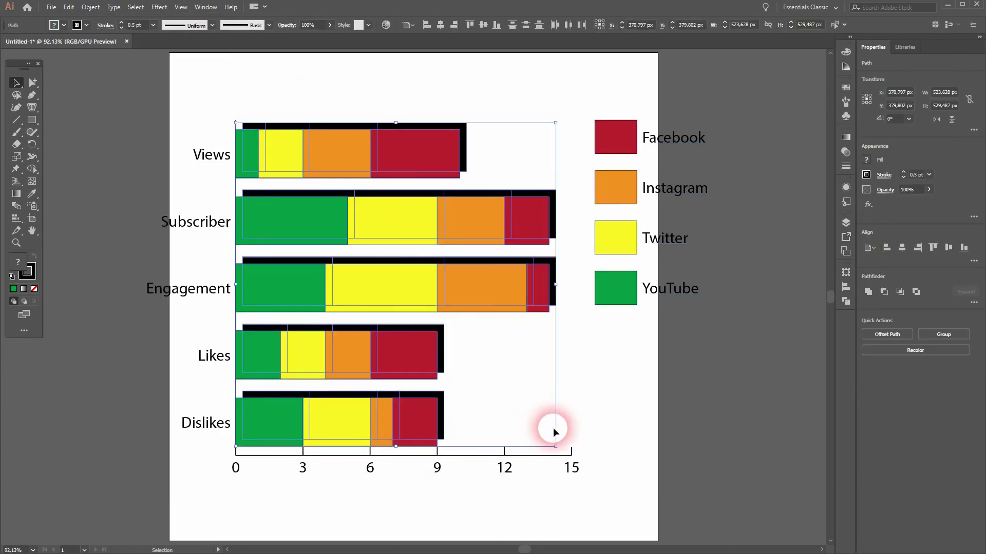
pyautogui.click(86, 24)
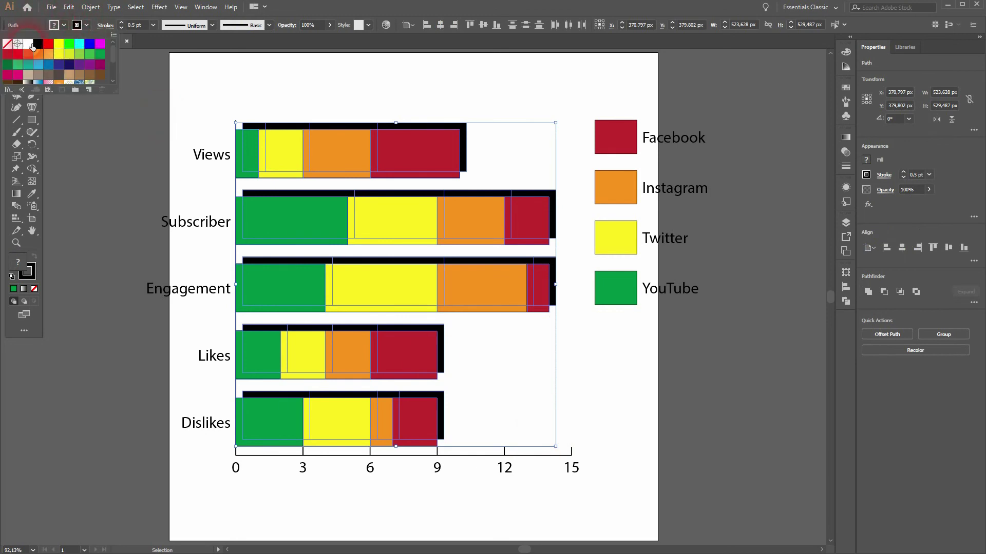
pyautogui.click(7, 44)
pyautogui.click(94, 202)
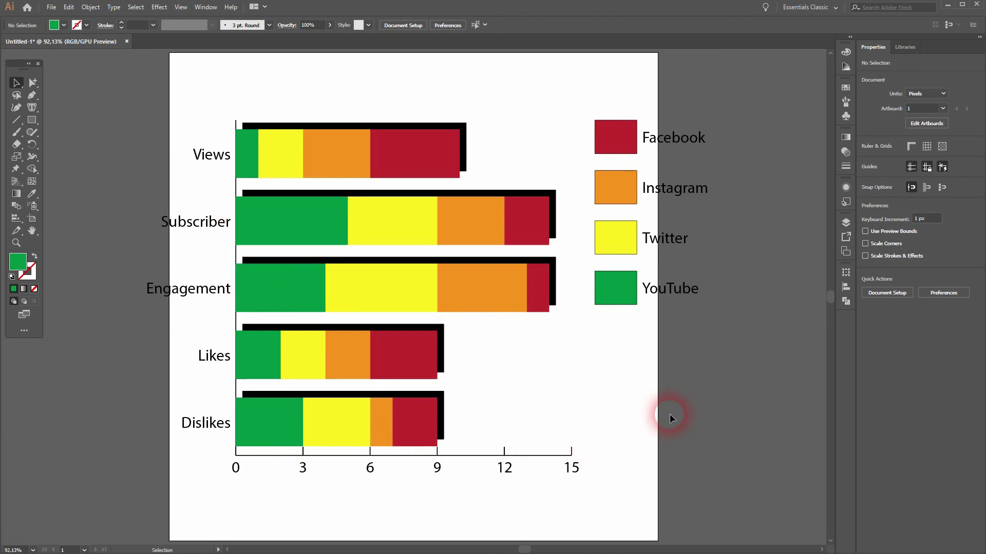
pyautogui.hotkey('ctrl', 'alt')
pyautogui.click(654, 411)
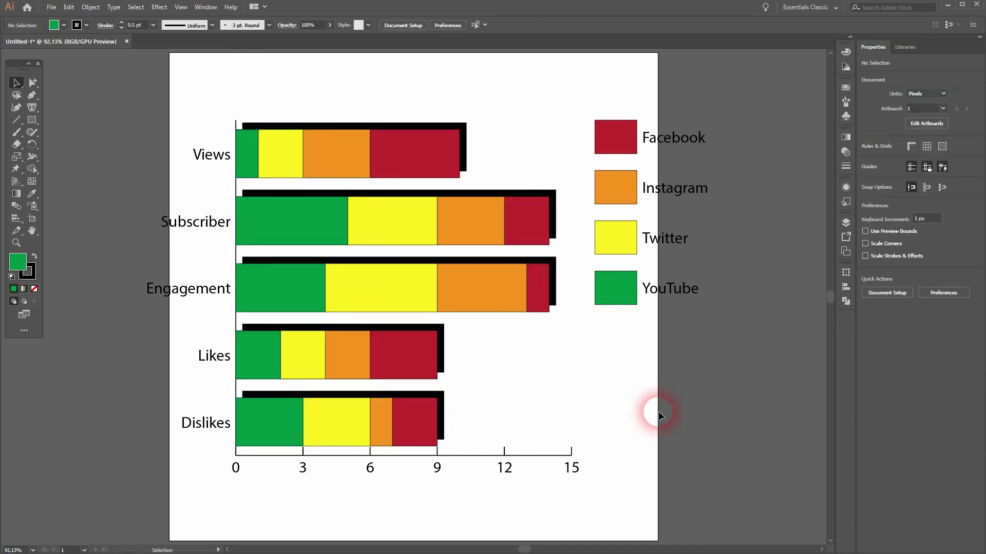